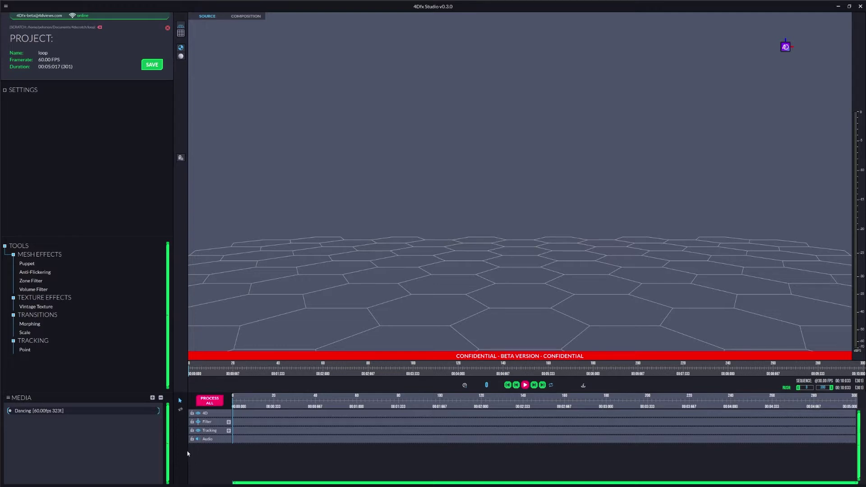
Step: Open the Dancing media in the source view and play it through
click(62, 411)
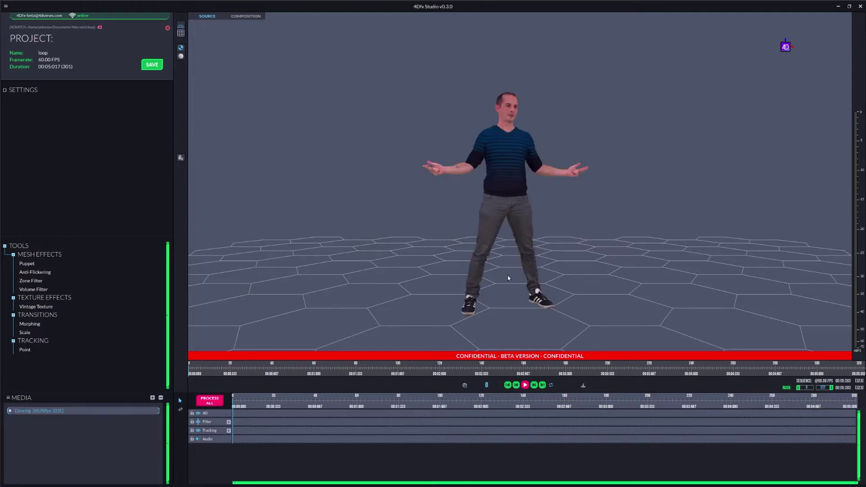
key(space)
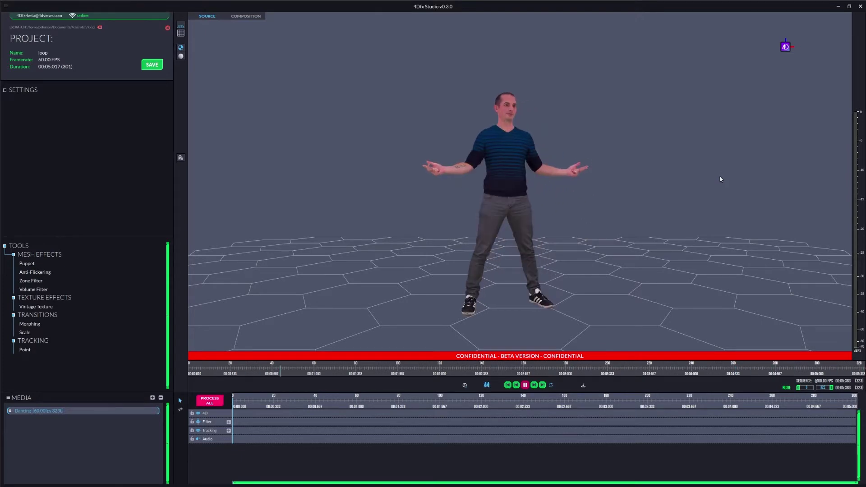
click(525, 385)
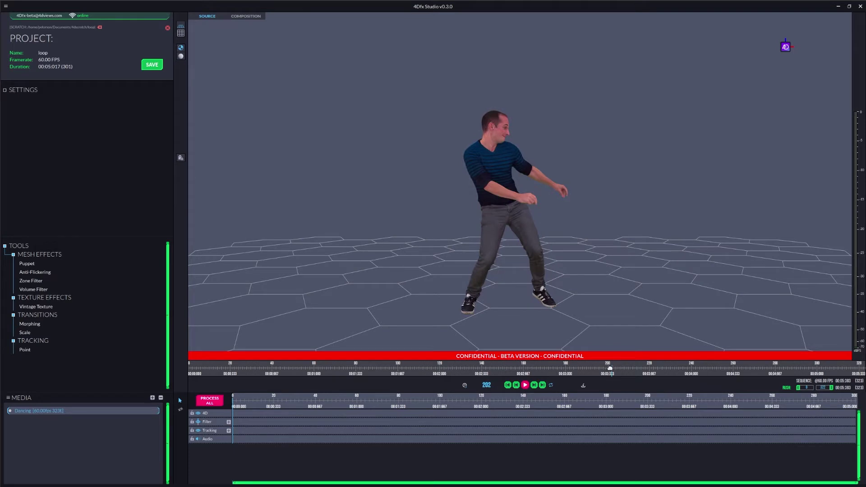
Step: Scrub through the Dancing source and set its in point at frame 136
click(705, 367)
drag(744, 363, 472, 371)
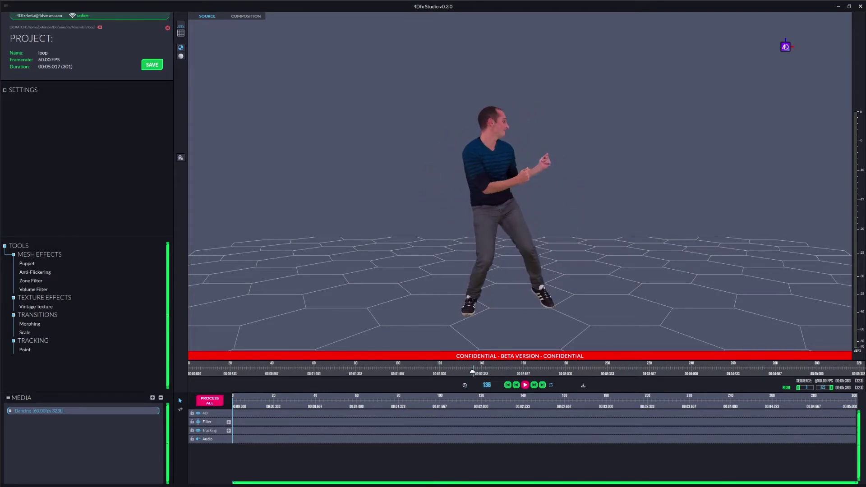
click(795, 387)
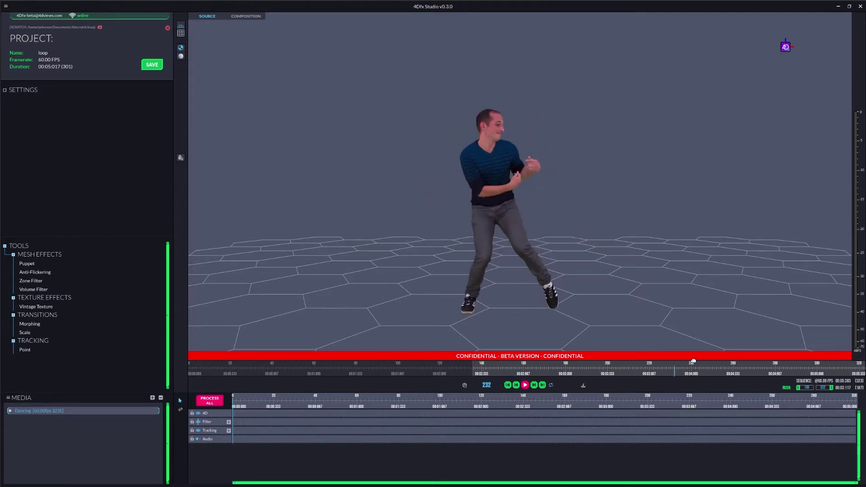
Step: Return the source playhead to frame 136 and turn on onion skinning with that pose as reference
click(507, 385)
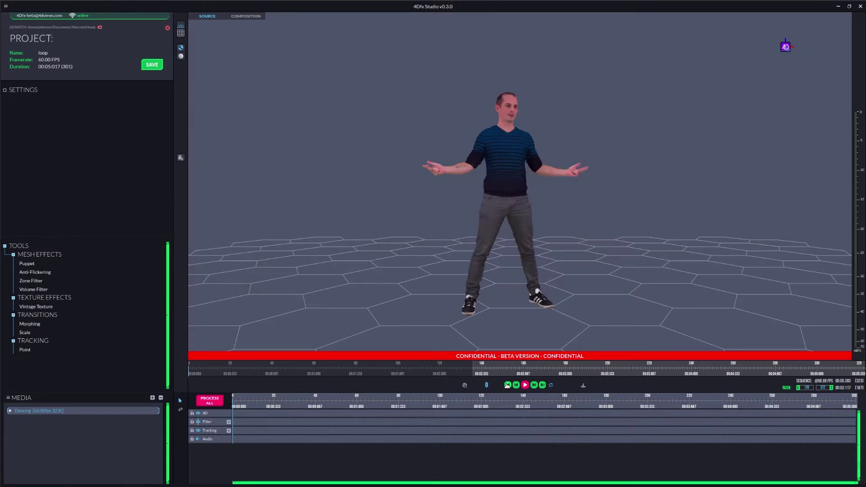
click(471, 369)
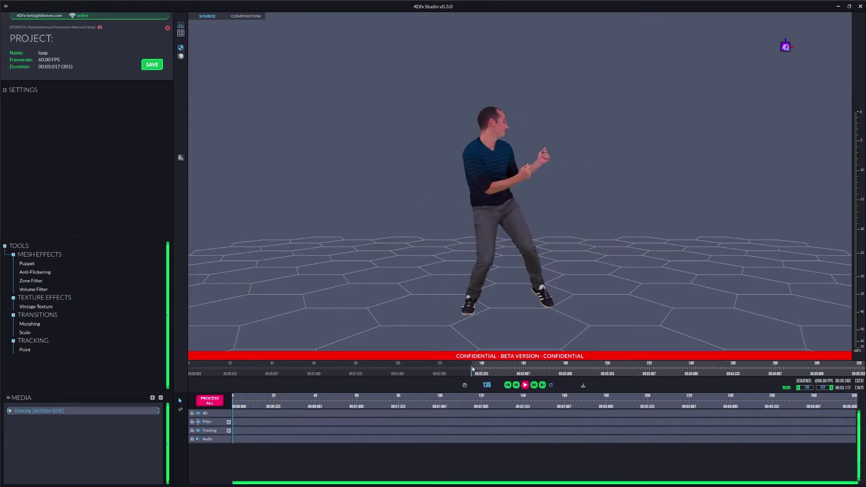
key(Right)
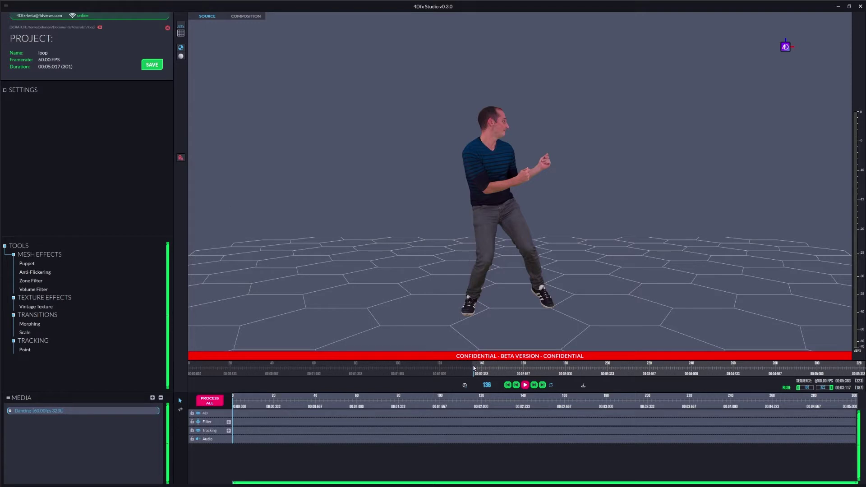
Step: Find the matching pose at frame 313, set it as the out point, and insert the trimmed Dancing clip on the 4D track
drag(472, 368, 844, 362)
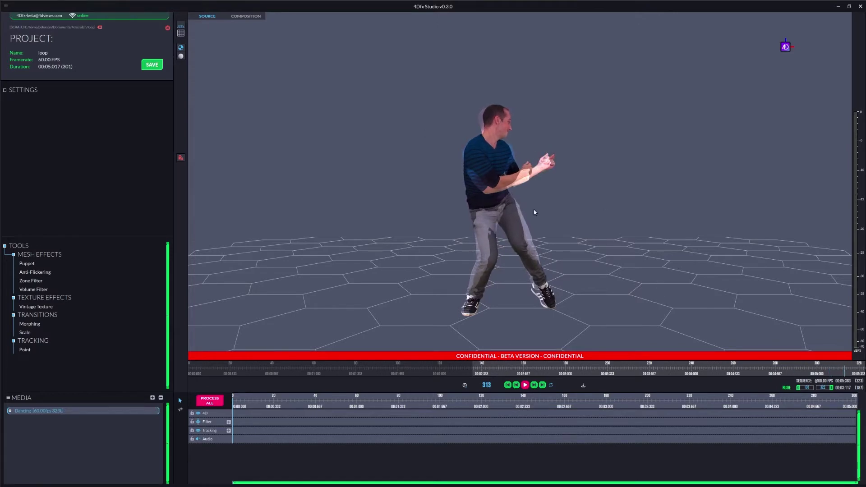
drag(534, 209, 690, 173)
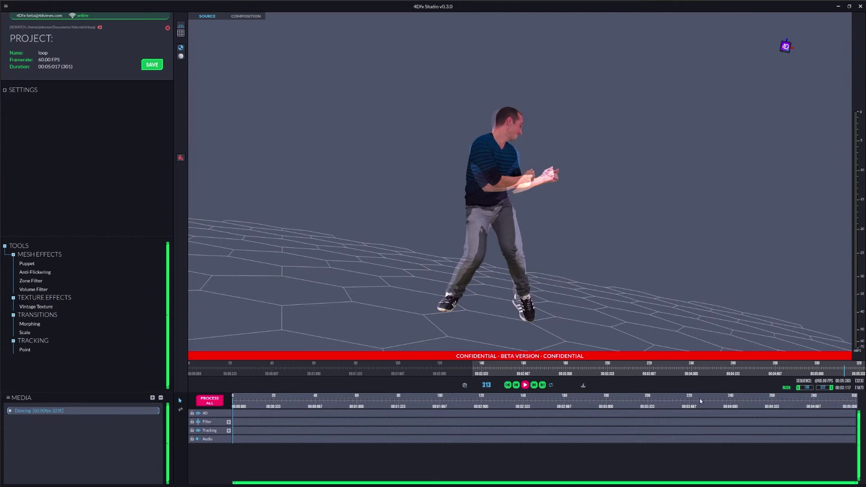
key(o)
drag(661, 264, 579, 282)
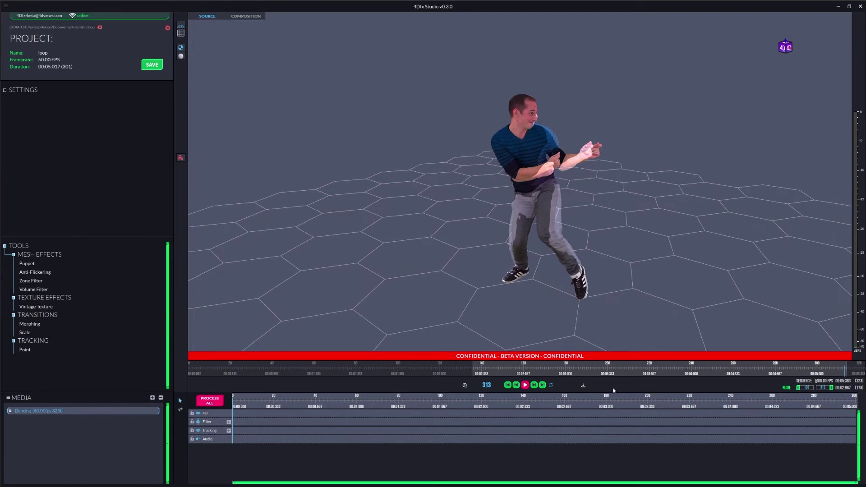
click(582, 385)
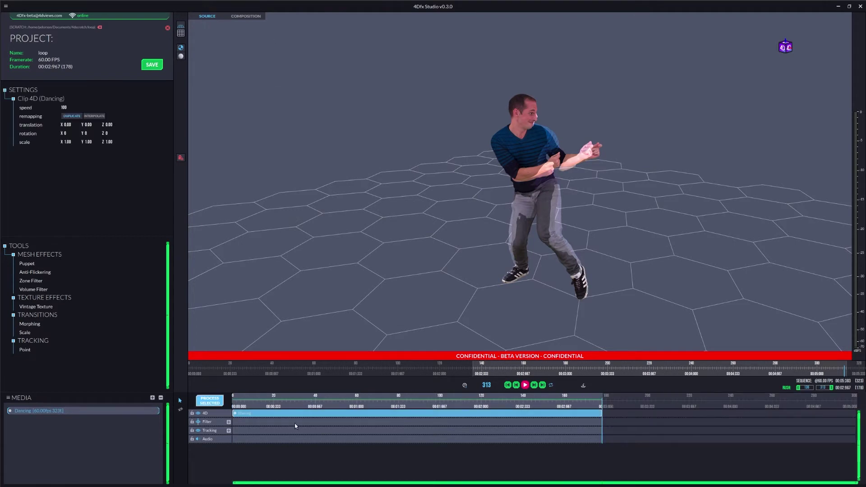
Step: Play the trimmed Dancing clip in the composition view to check how it loops
click(309, 412)
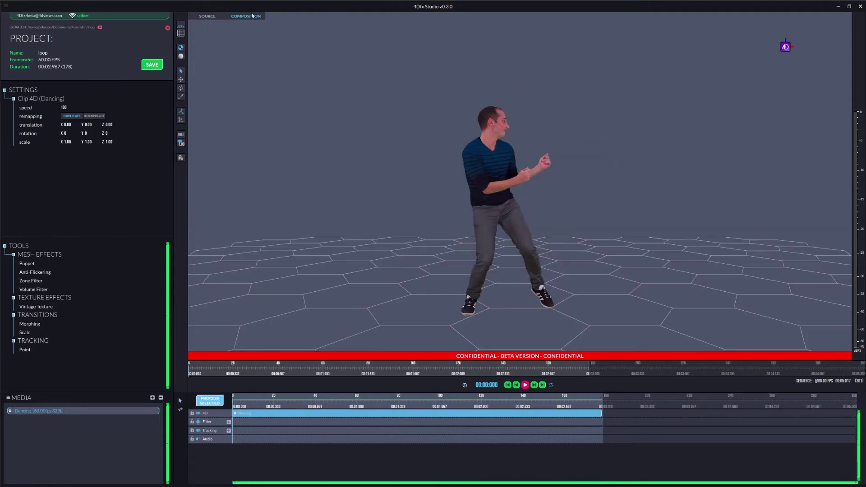
click(525, 385)
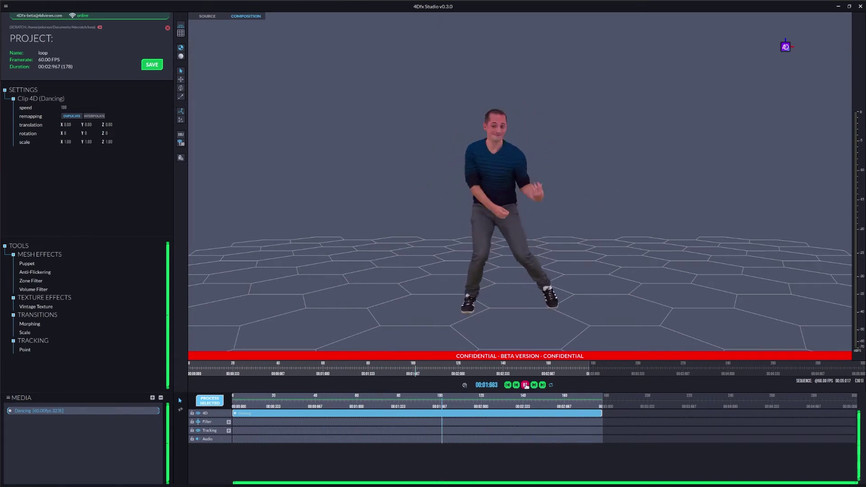
key(space)
click(544, 420)
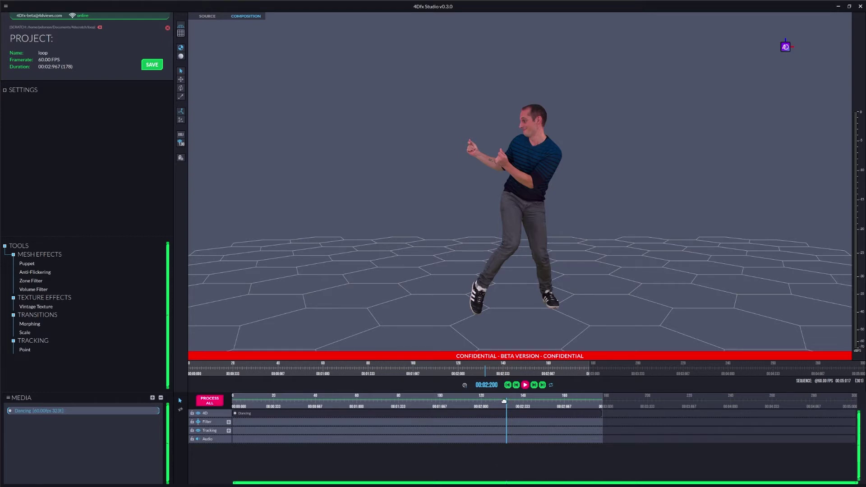
Step: Insert a single-frame Dancing clip, with in and out points both at frame 136, on the 4D track at 00:03:067
drag(504, 401, 614, 400)
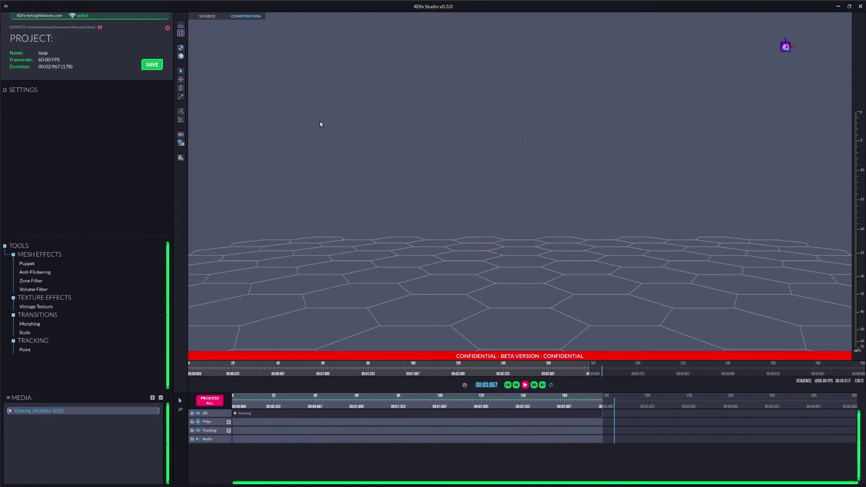
click(208, 17)
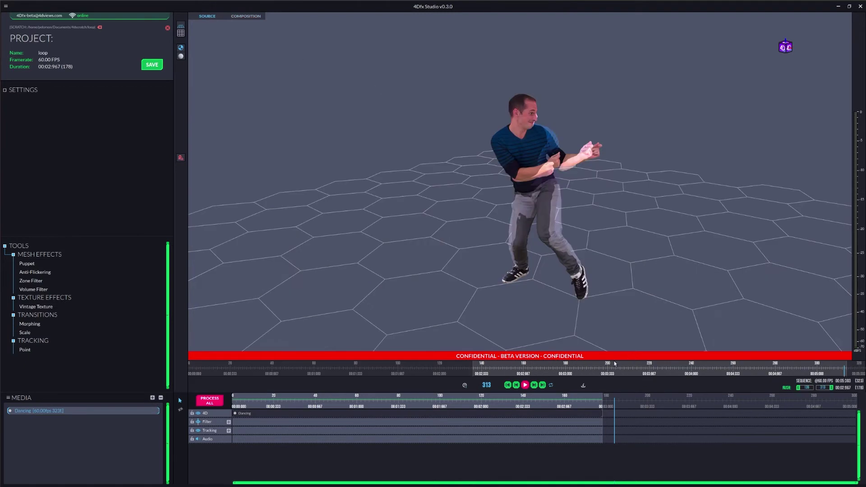
drag(478, 374, 473, 374)
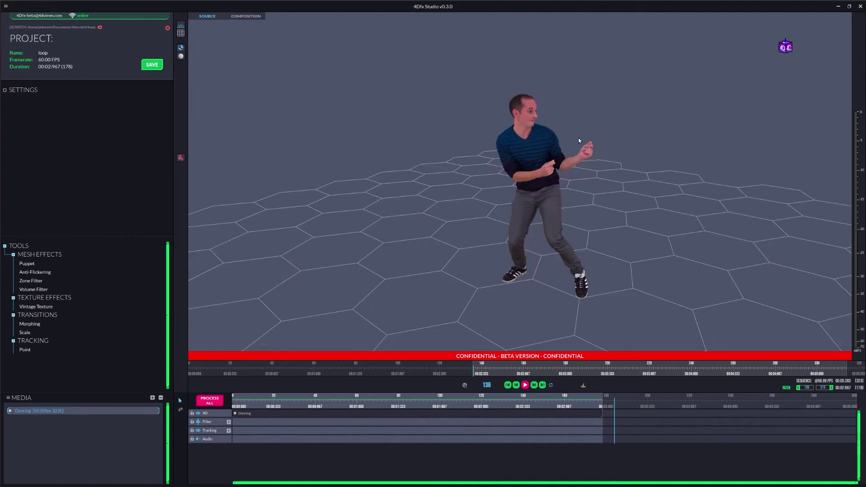
drag(579, 140, 569, 243)
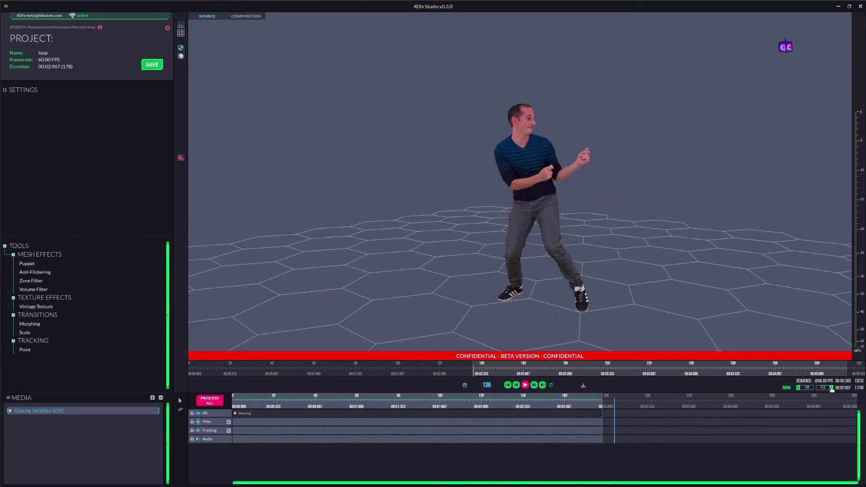
drag(831, 388, 820, 386)
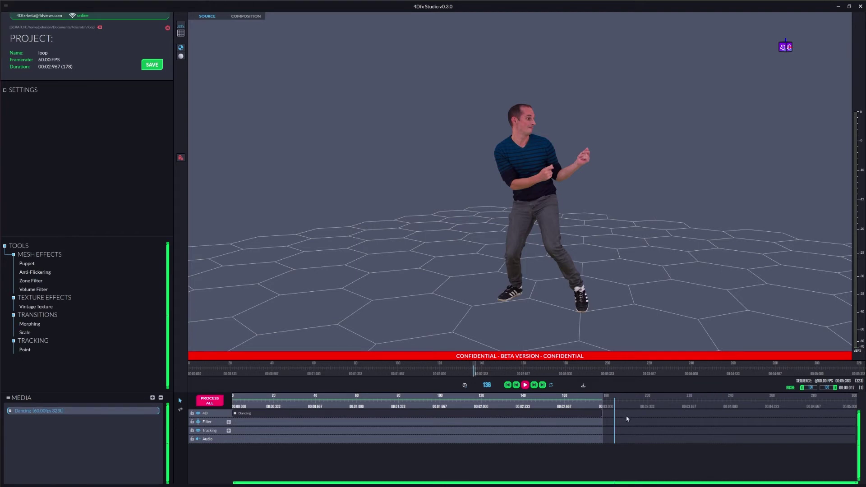
click(584, 386)
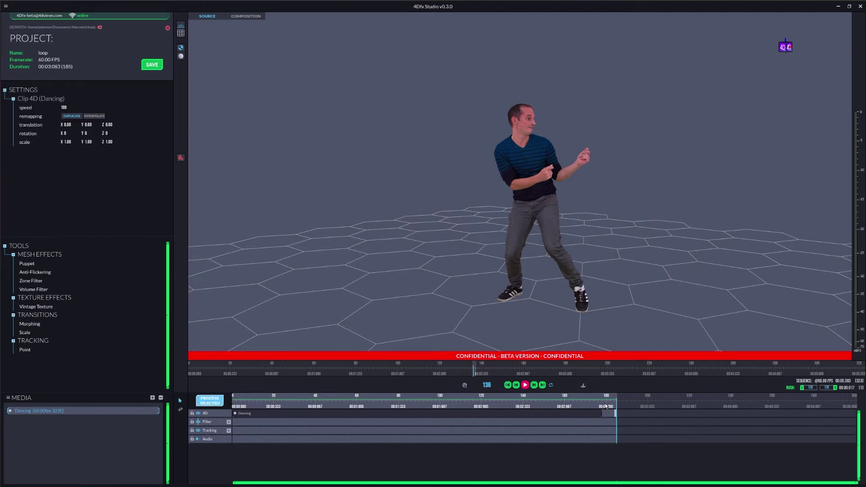
Step: Turn on onion skinning in the composition view and compare the long clip's last poses with the single-frame clip
click(245, 16)
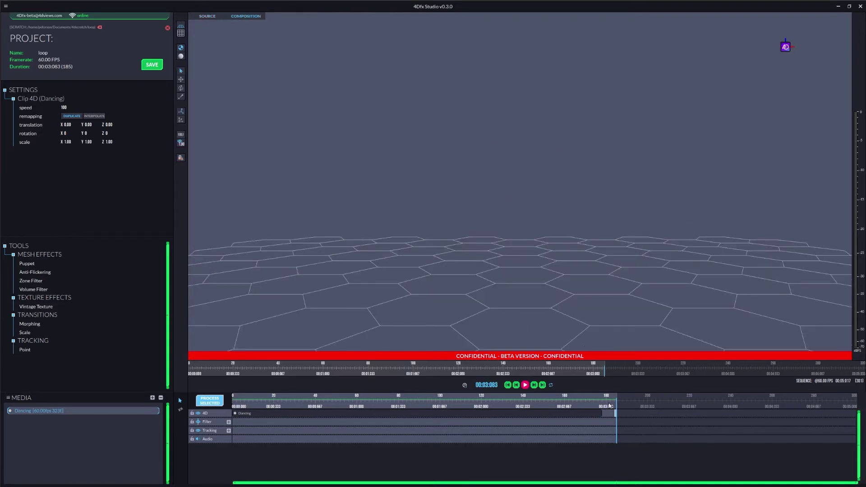
mouse_move(609, 405)
mouse_down()
mouse_move(559, 404)
mouse_move(600, 405)
mouse_up()
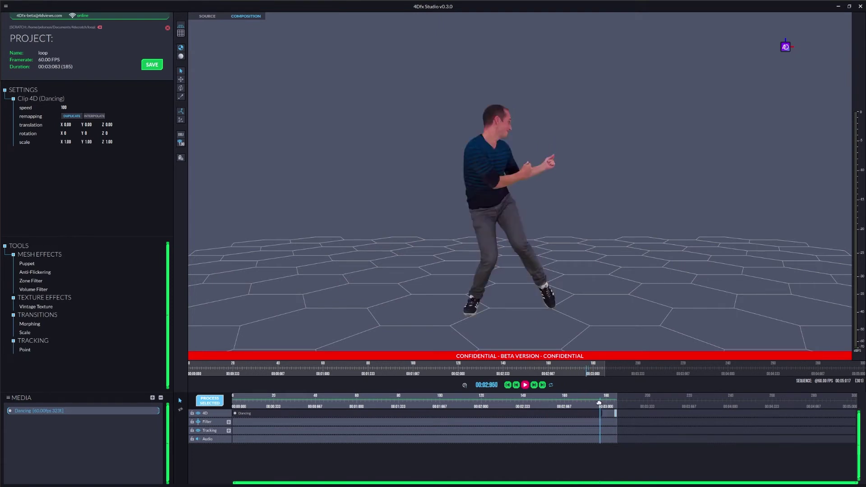
click(181, 157)
drag(600, 401, 612, 401)
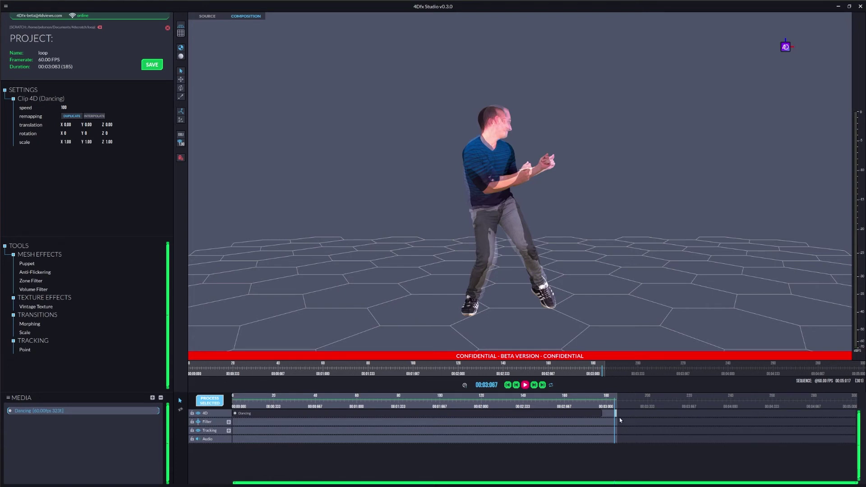
drag(613, 402, 624, 402)
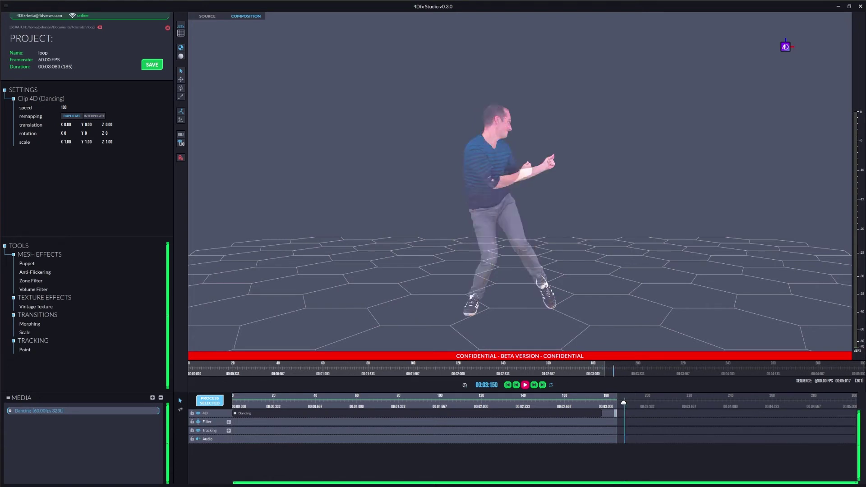
Step: Add a Morphing transition on the Filter track from the Dancing clip's end through the single-frame clip, and process it
mouse_move(615, 413)
drag(857, 482, 656, 482)
click(712, 413)
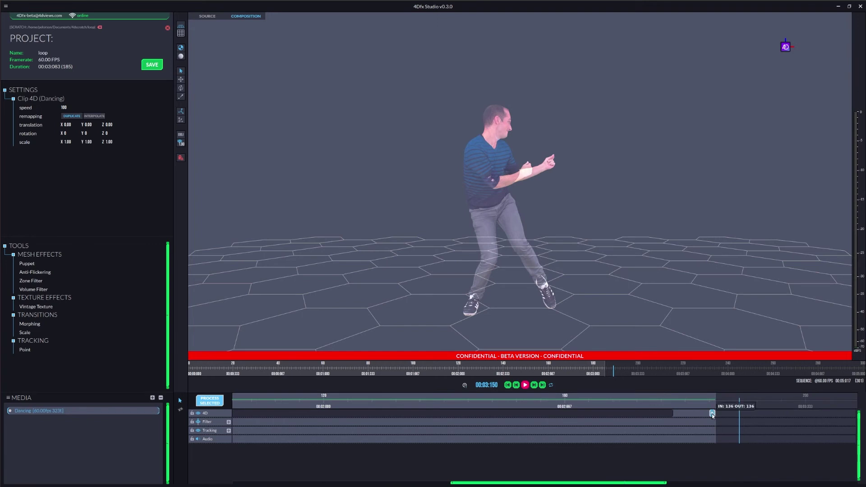
mouse_move(712, 413)
mouse_down()
mouse_move(652, 405)
mouse_move(686, 403)
mouse_move(613, 413)
mouse_move(674, 405)
mouse_move(702, 407)
mouse_move(658, 410)
mouse_move(712, 412)
mouse_up()
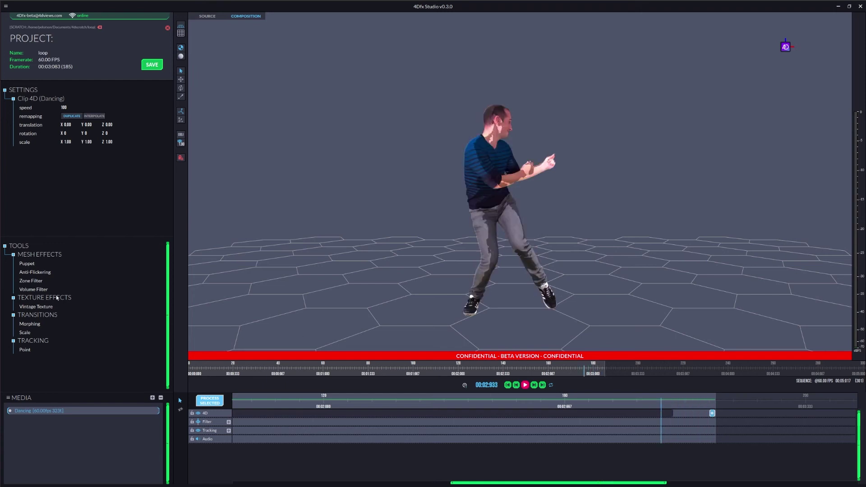
drag(30, 324, 674, 425)
drag(845, 425, 715, 427)
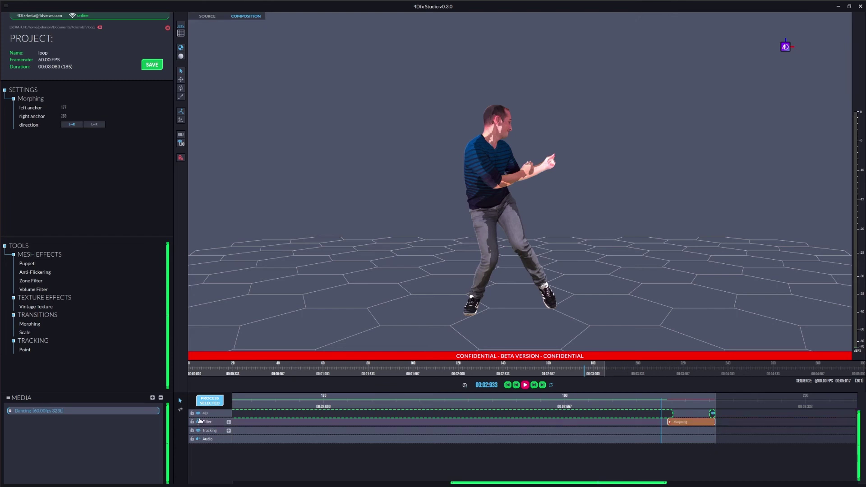
click(206, 404)
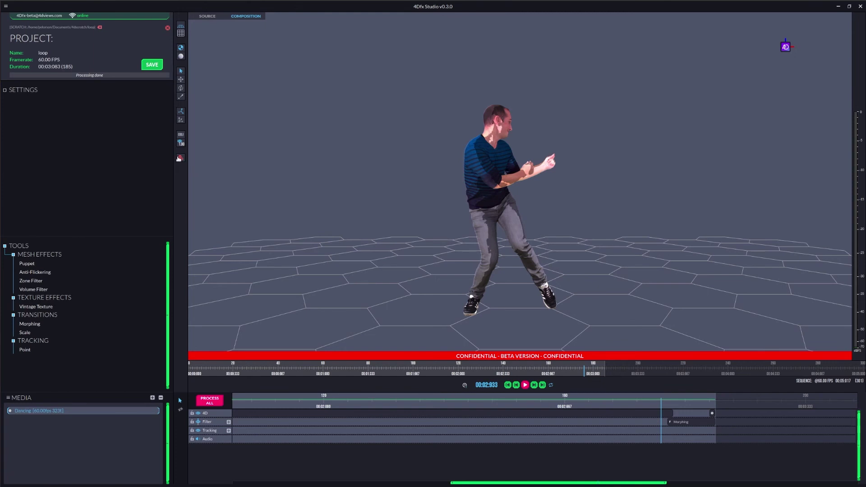
Step: Turn off onion skinning and play the composition from its first frame to check the morphed loop
click(179, 157)
drag(453, 482, 233, 482)
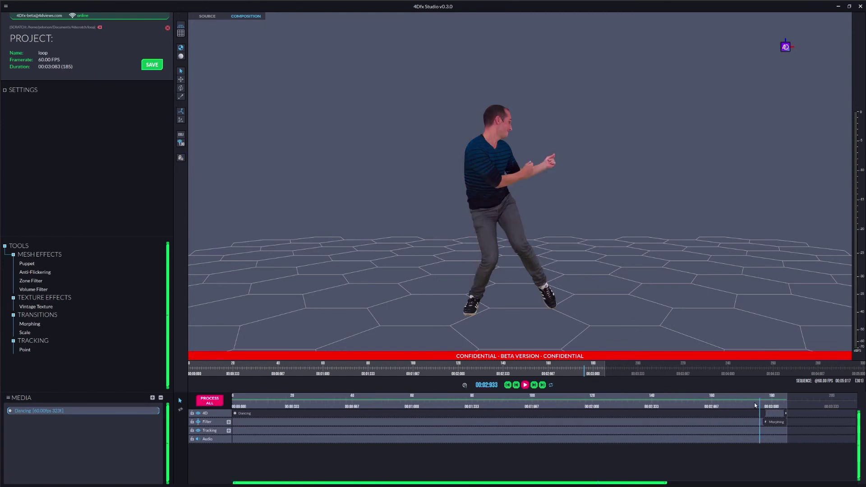
drag(759, 399, 232, 398)
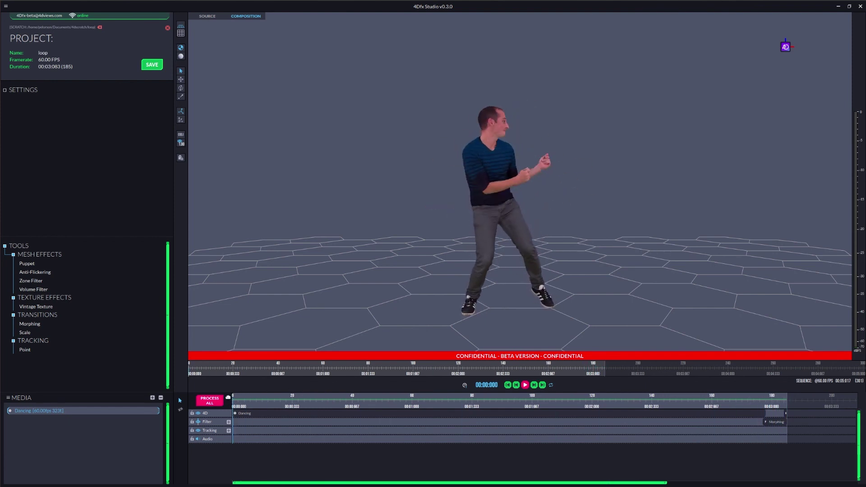
click(524, 385)
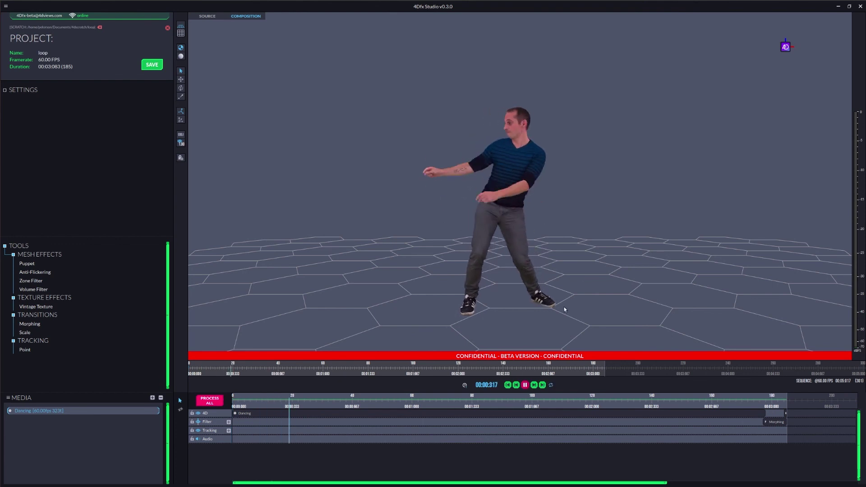